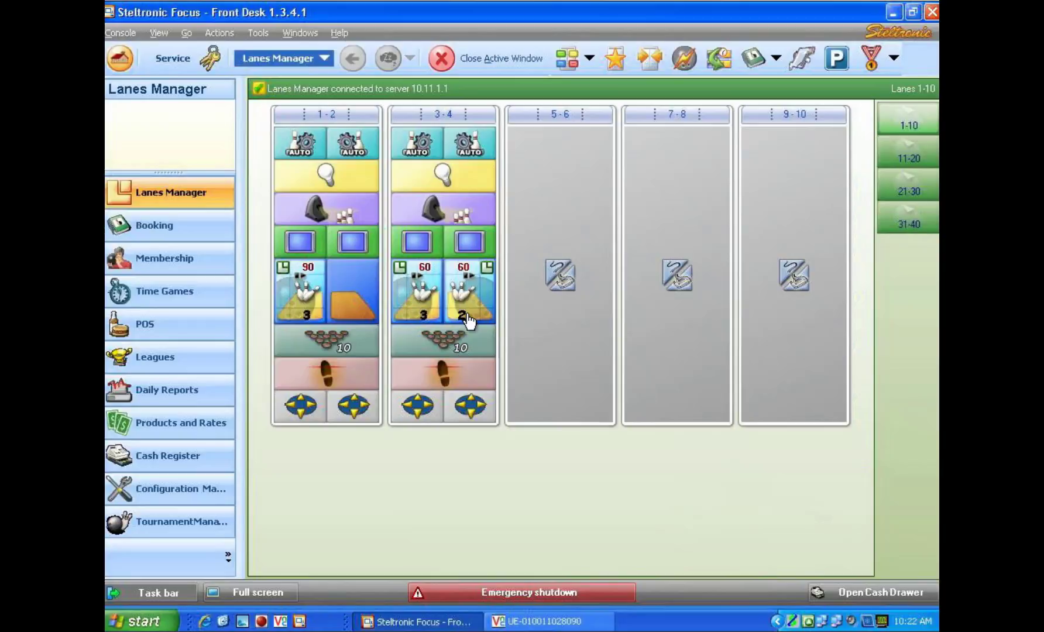
- Open lane 3's control, add a conventional player named Scott, and send the players to the lane
{"action": "double_click", "coordinate": [423, 305]}
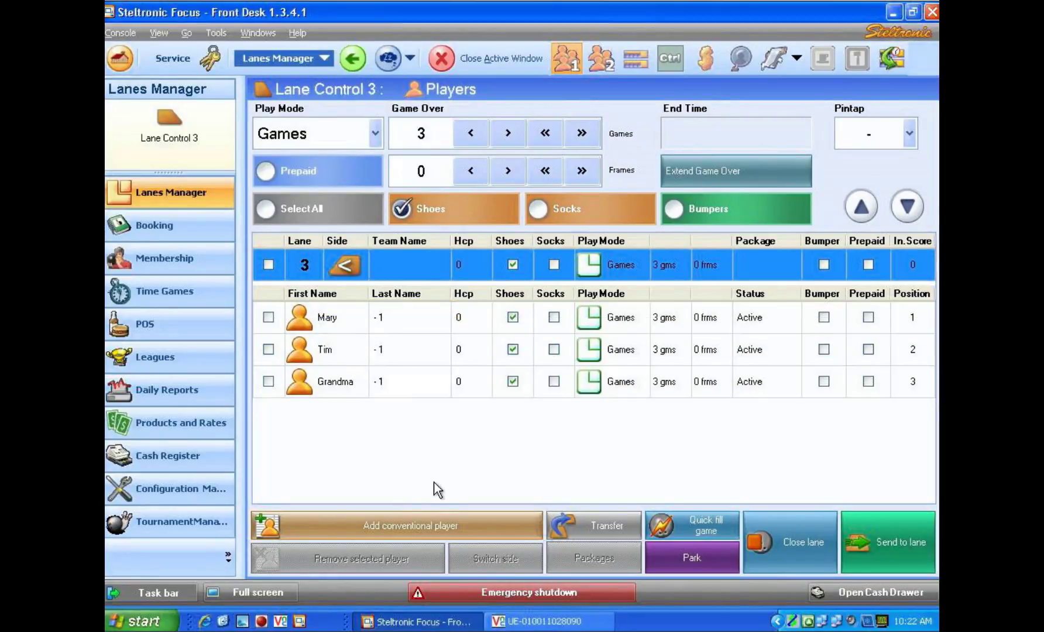
{"action": "left_click", "coordinate": [418, 527]}
{"action": "left_click", "coordinate": [335, 415]}
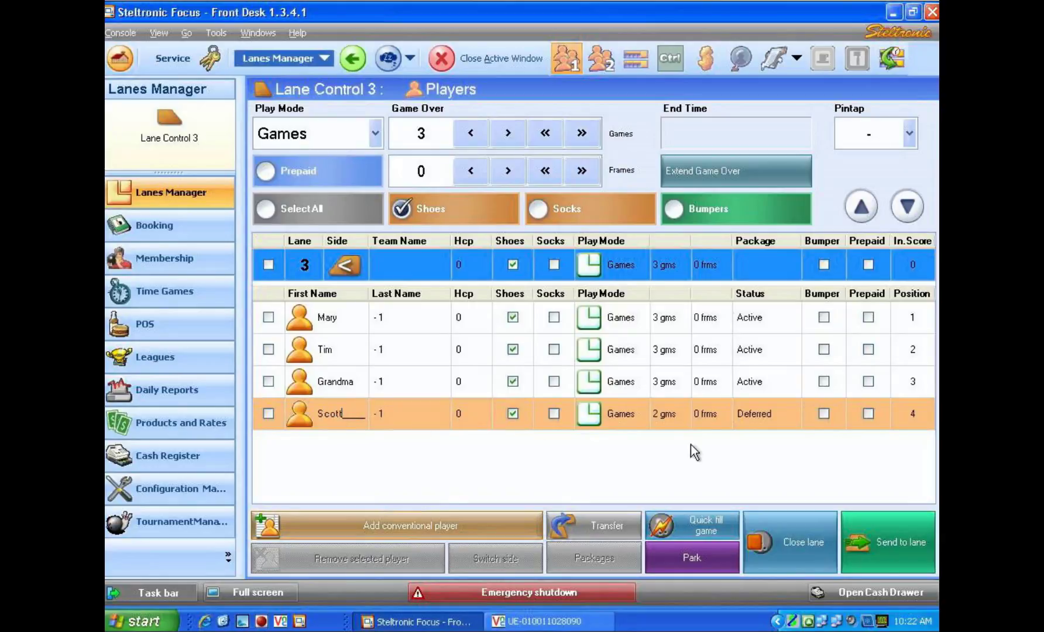
{"action": "left_click", "coordinate": [757, 421]}
{"action": "left_click", "coordinate": [888, 539]}
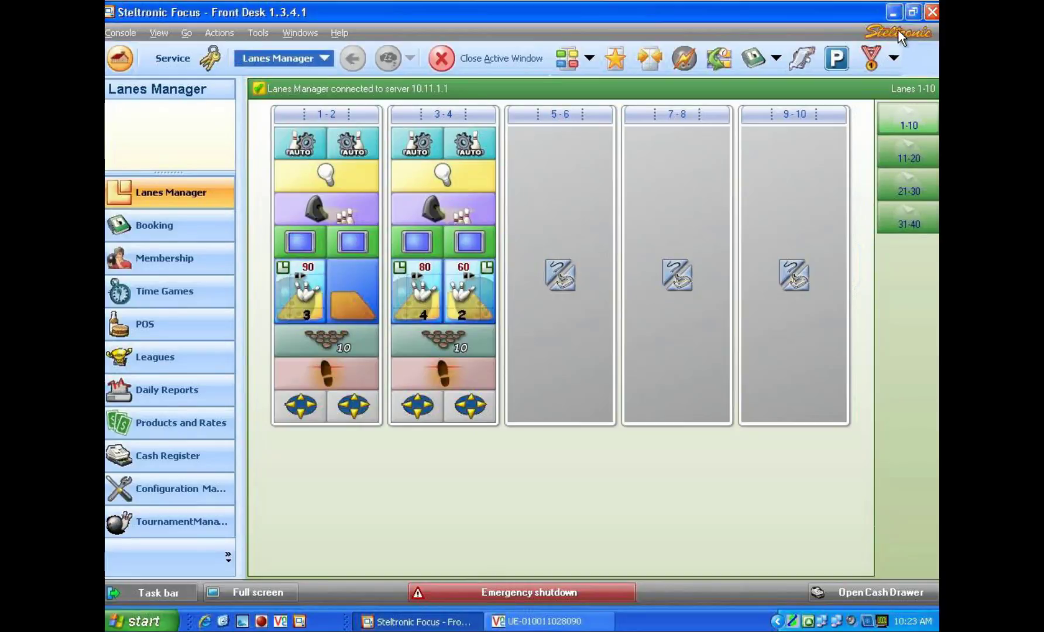
- Minimize the front desk to view the lane scoreboard window, then return to the front desk
{"action": "left_click", "coordinate": [895, 12]}
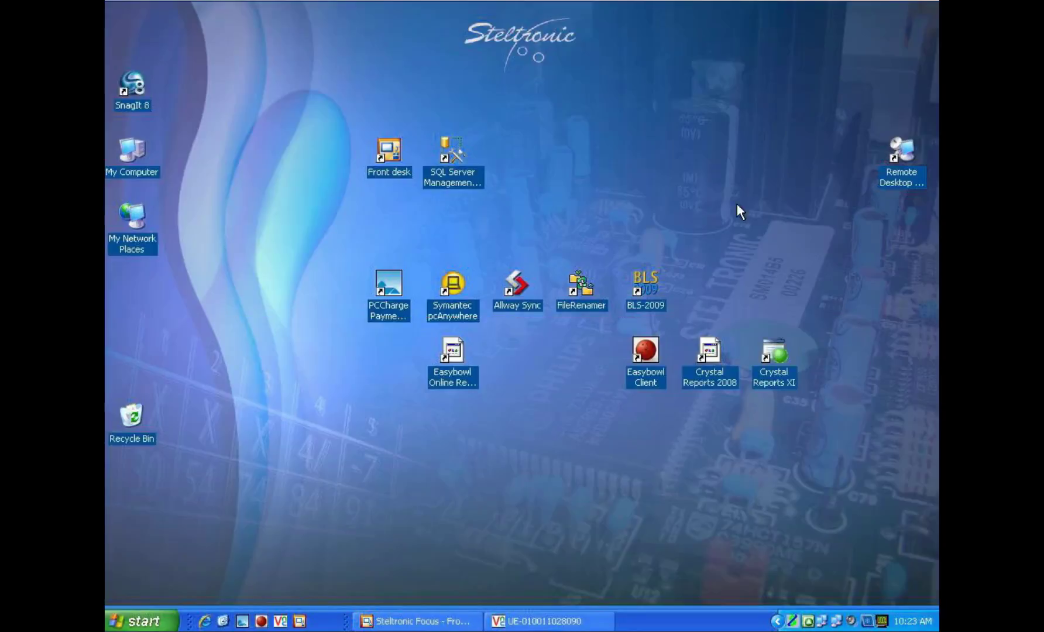
{"action": "left_click", "coordinate": [568, 622]}
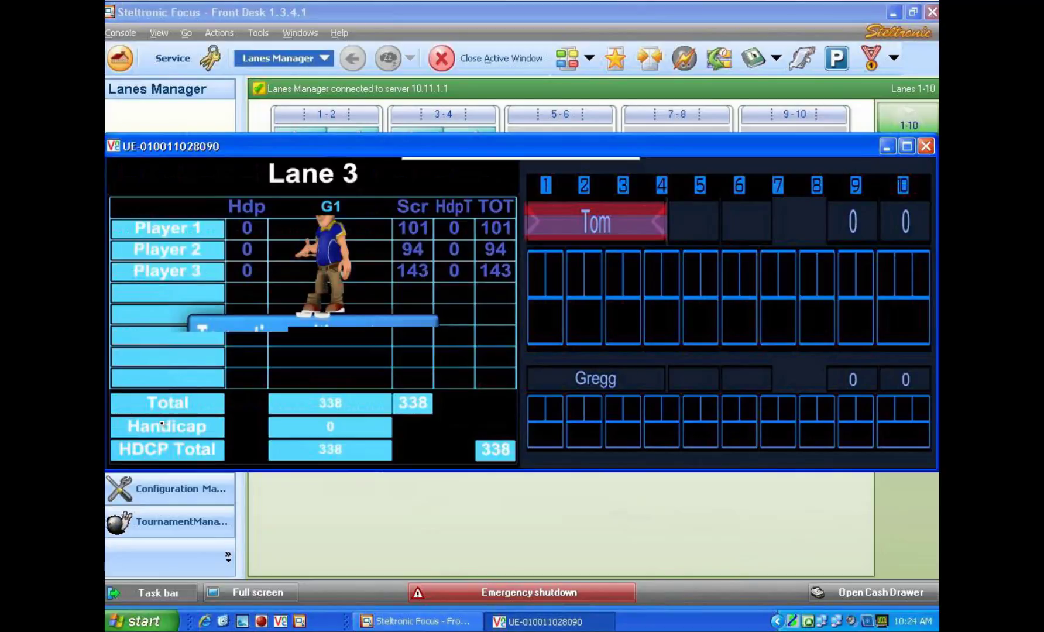
{"action": "key", "text": "alt+Tab"}
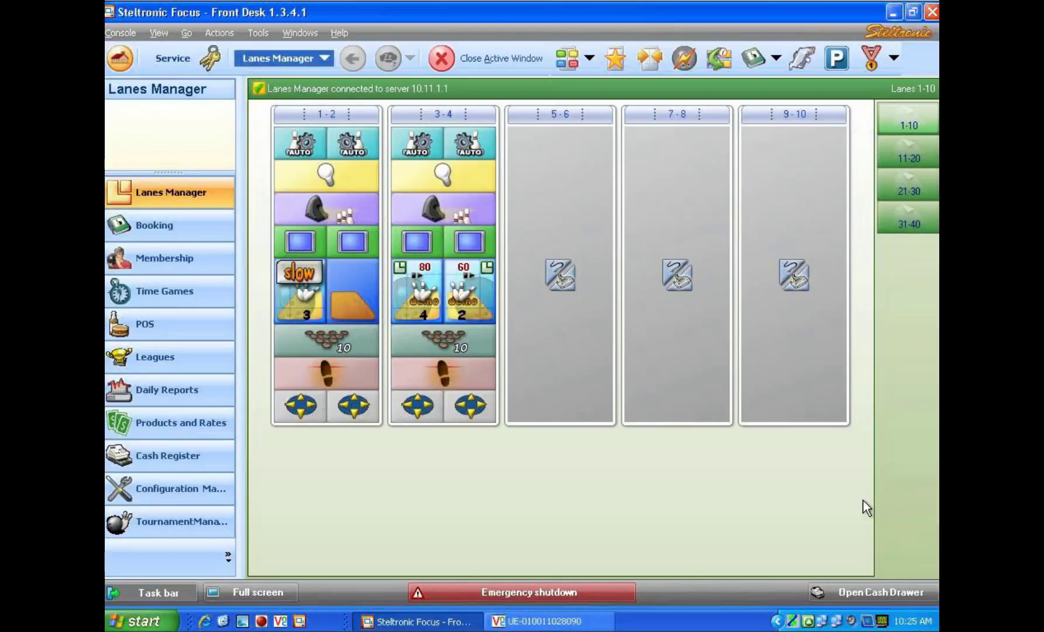
- Open lane 4's control, add a conventional player, and name the new player Tim
{"action": "left_click", "coordinate": [478, 298]}
{"action": "left_click", "coordinate": [378, 526]}
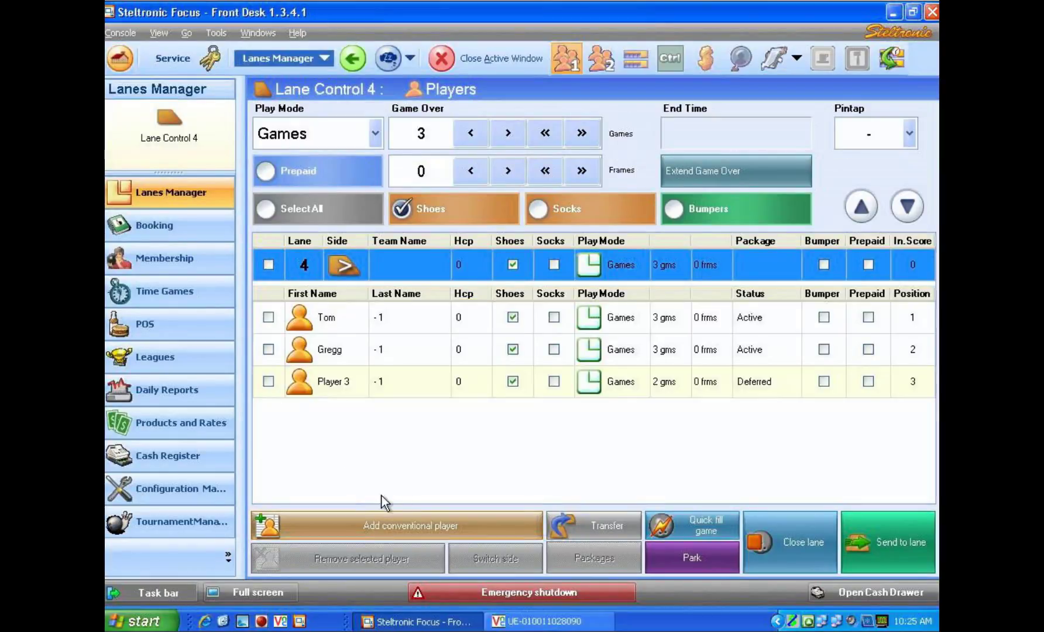
{"action": "left_click", "coordinate": [339, 388]}
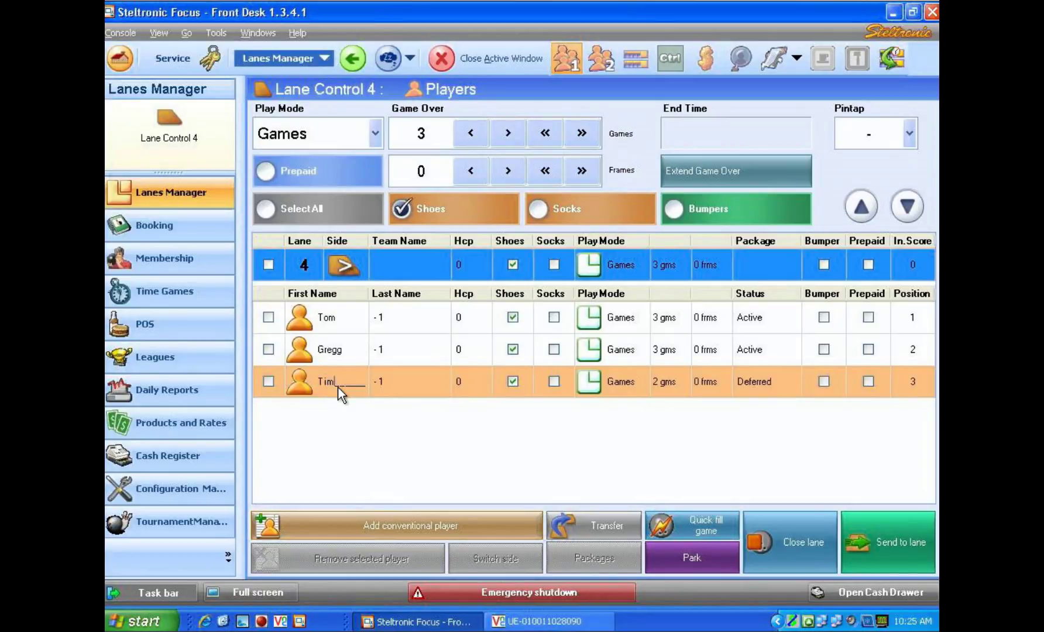
{"action": "type", "text": "Tim"}
{"action": "key", "text": "Tab"}
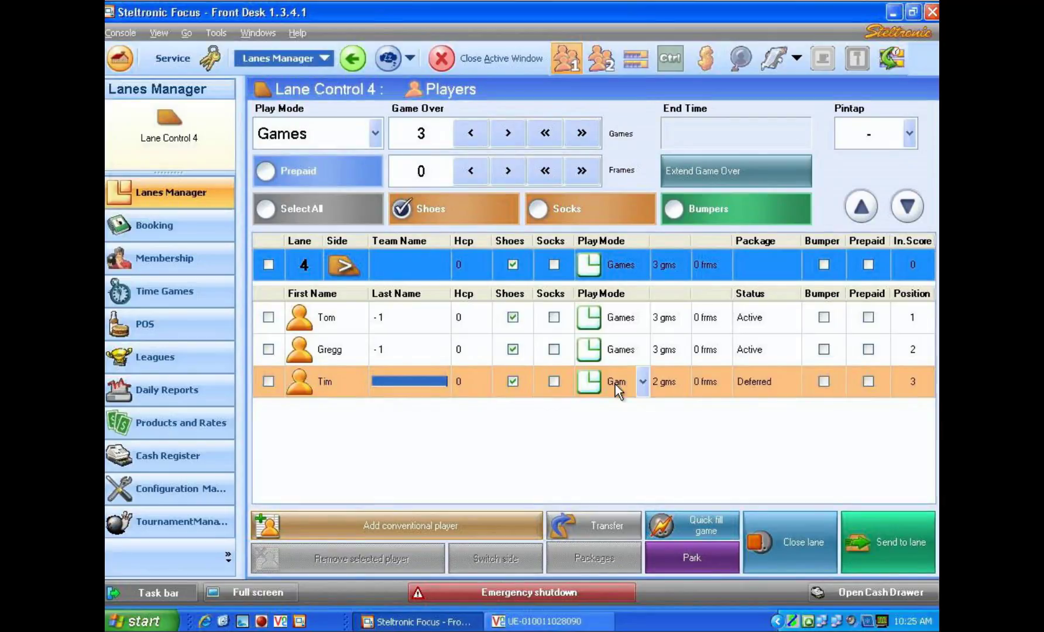
- Change Tim's status from Deferred to Active
{"action": "left_click", "coordinate": [769, 387]}
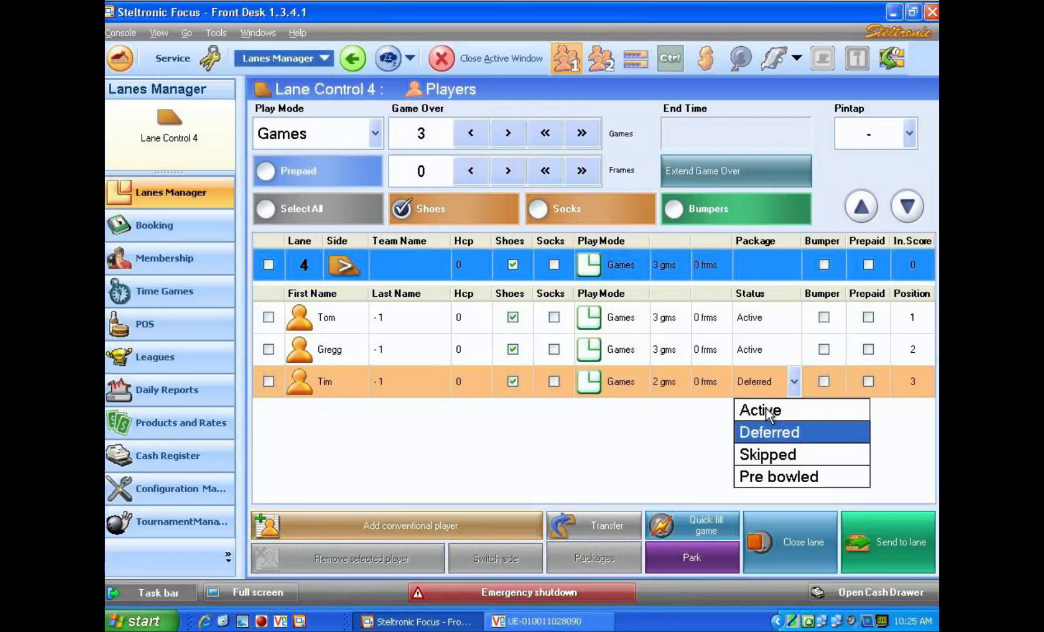
{"action": "left_click", "coordinate": [762, 410]}
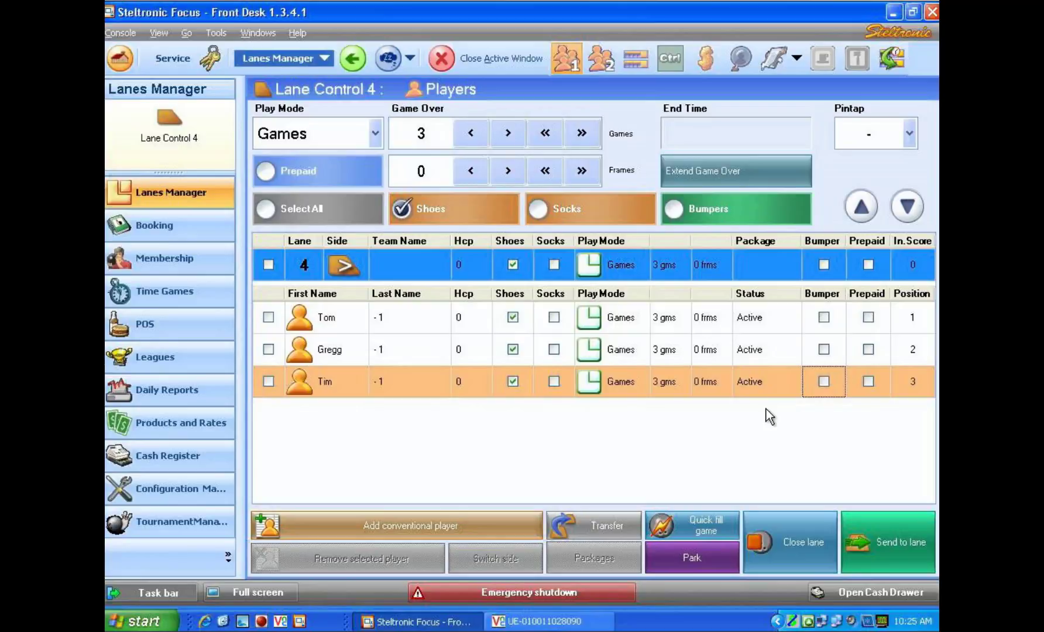
{"action": "left_click", "coordinate": [755, 384]}
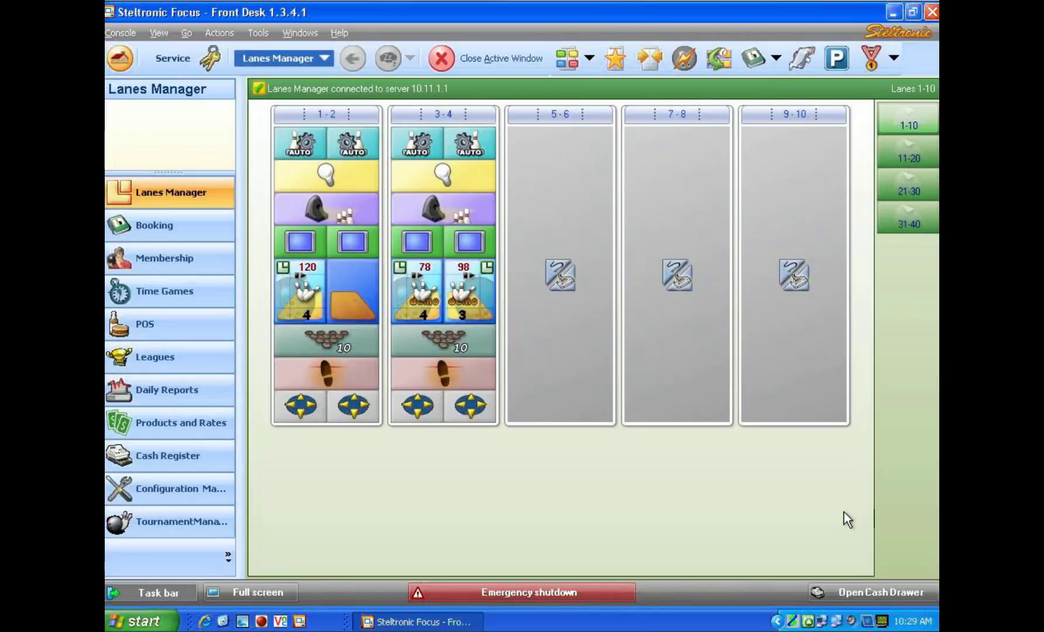
- In Configuration Manager's Lanes settings for Lanes Manager, set the default Added player status to Active and save
{"action": "left_click", "coordinate": [215, 495]}
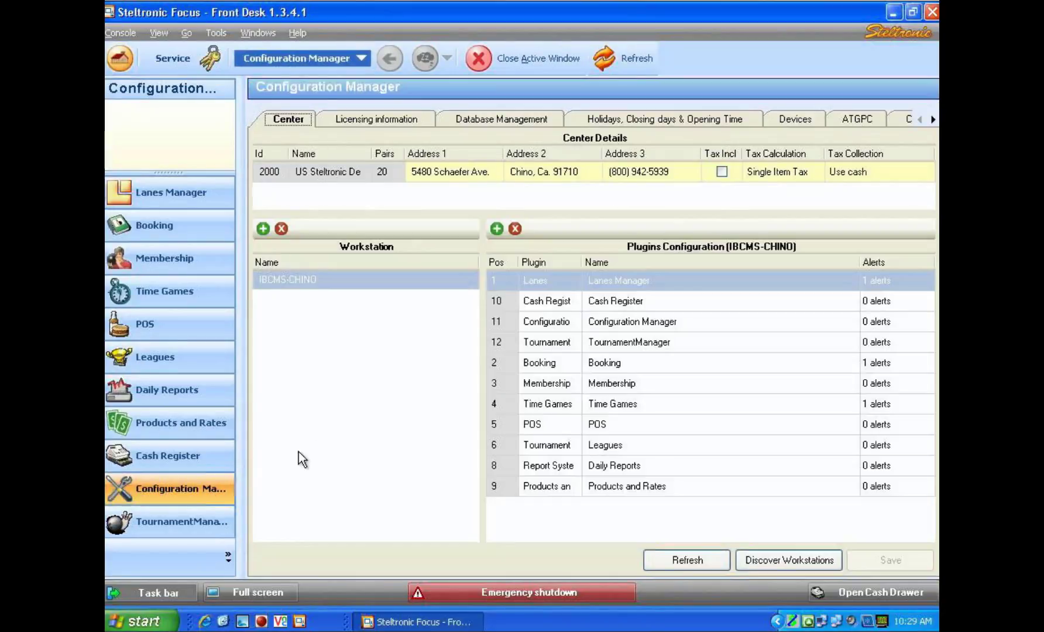
{"action": "left_click", "coordinate": [930, 120]}
{"action": "left_click", "coordinate": [929, 120]}
{"action": "left_click", "coordinate": [930, 120]}
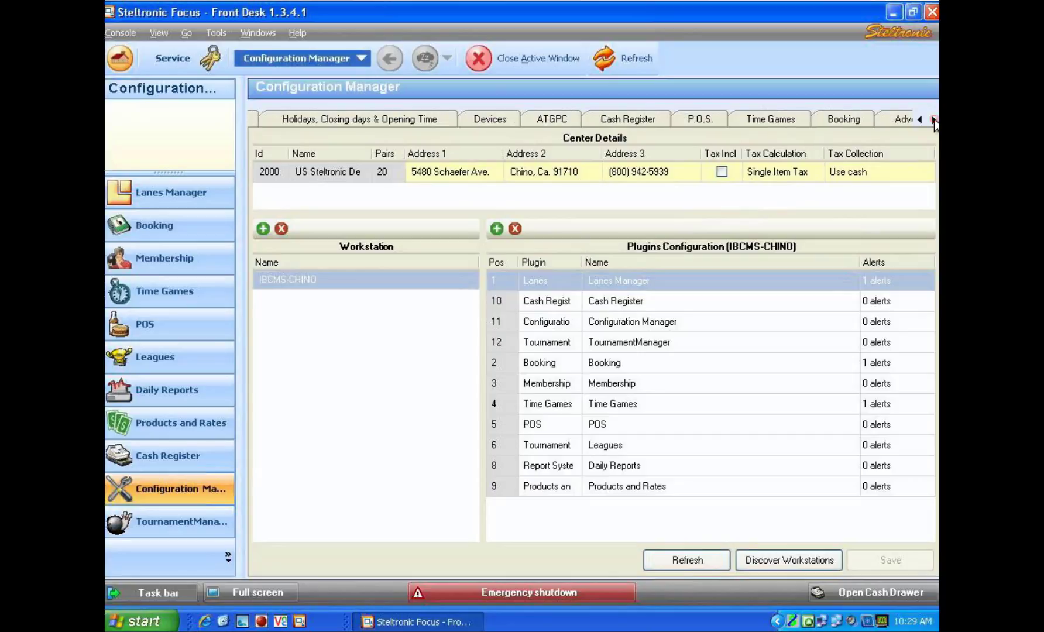
{"action": "left_click", "coordinate": [929, 120]}
{"action": "left_click", "coordinate": [843, 120]}
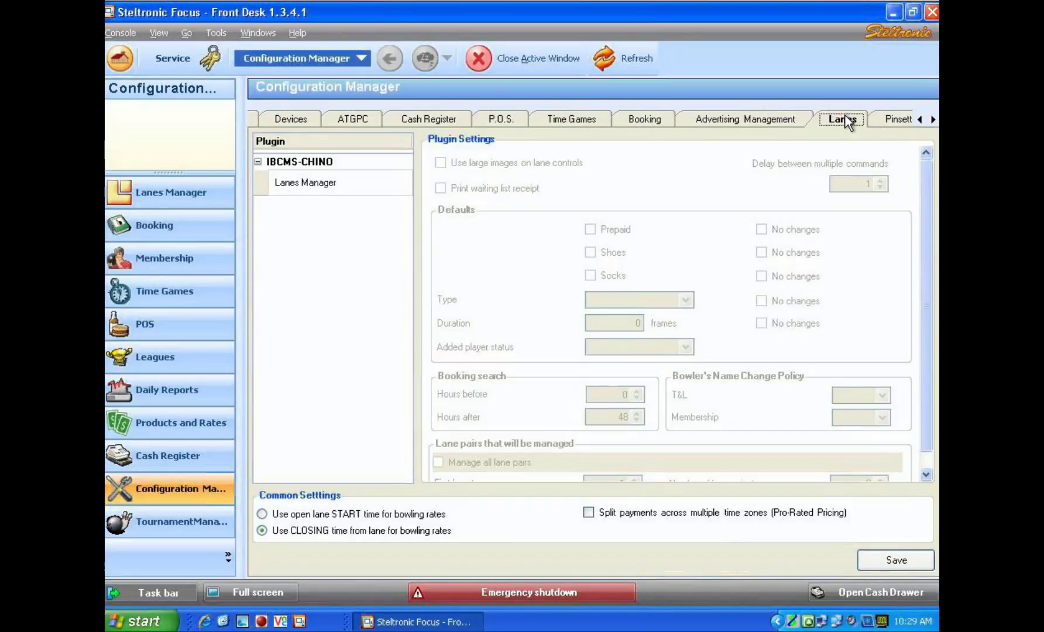
{"action": "left_click", "coordinate": [289, 184]}
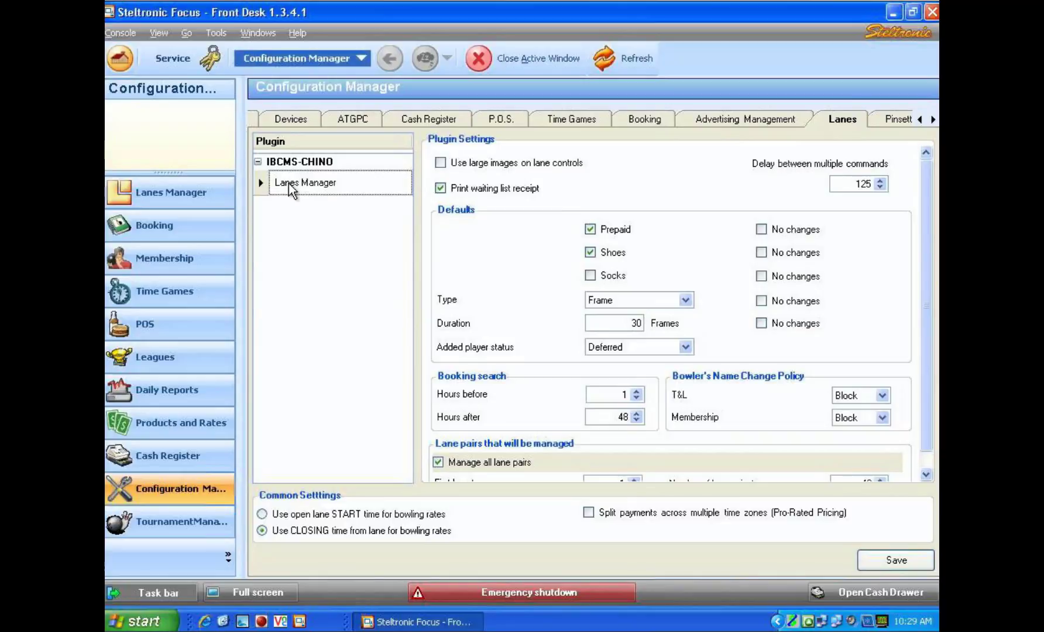
{"action": "left_click", "coordinate": [294, 184]}
{"action": "left_click", "coordinate": [928, 471]}
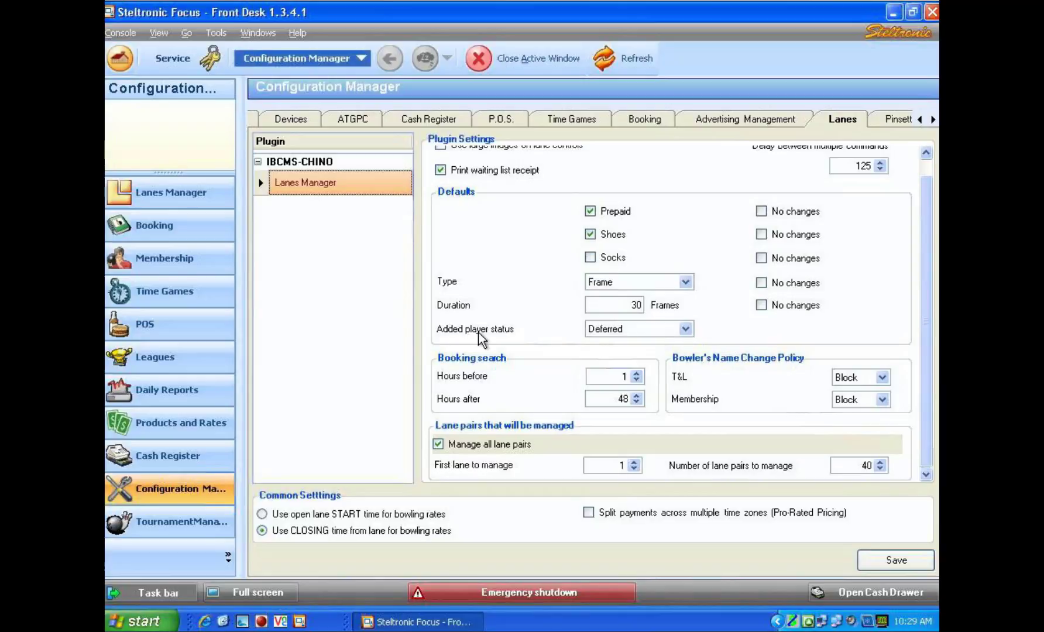
{"action": "left_click", "coordinate": [633, 332]}
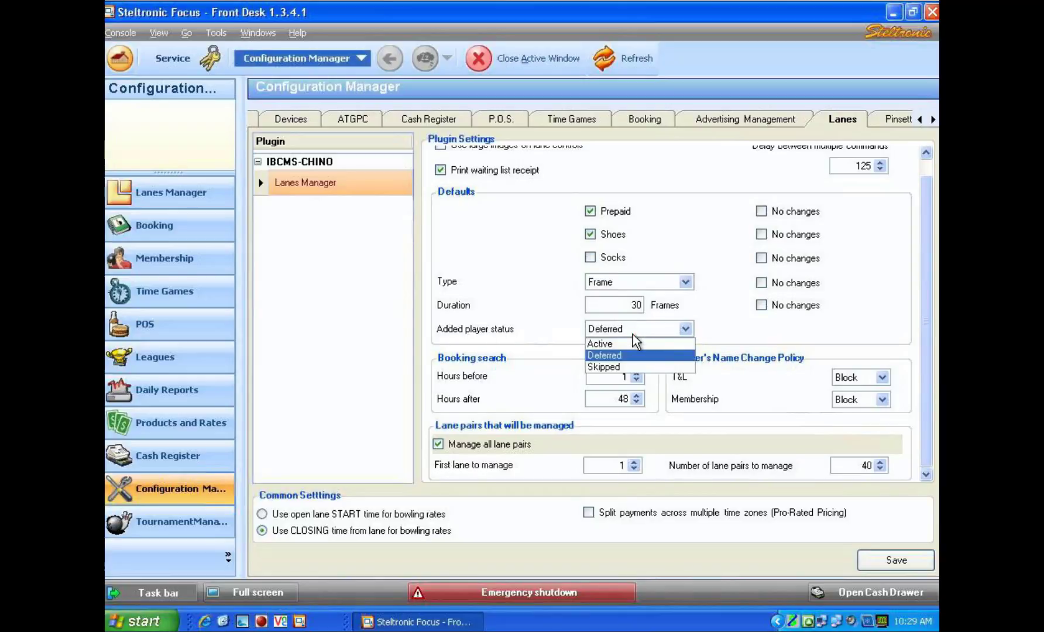
{"action": "left_click", "coordinate": [635, 345]}
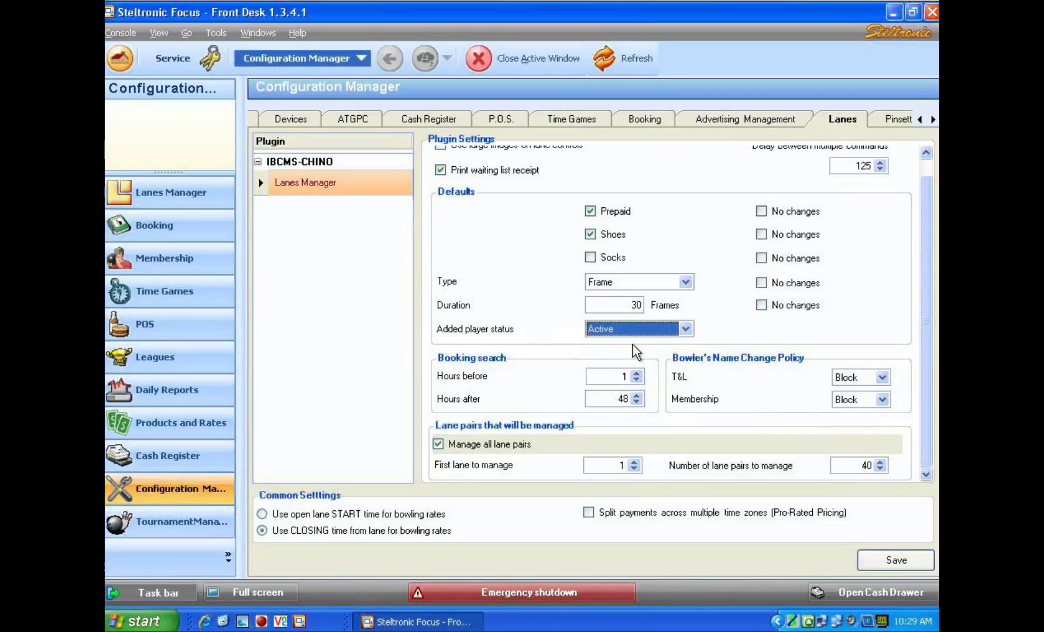
{"action": "left_click", "coordinate": [886, 562]}
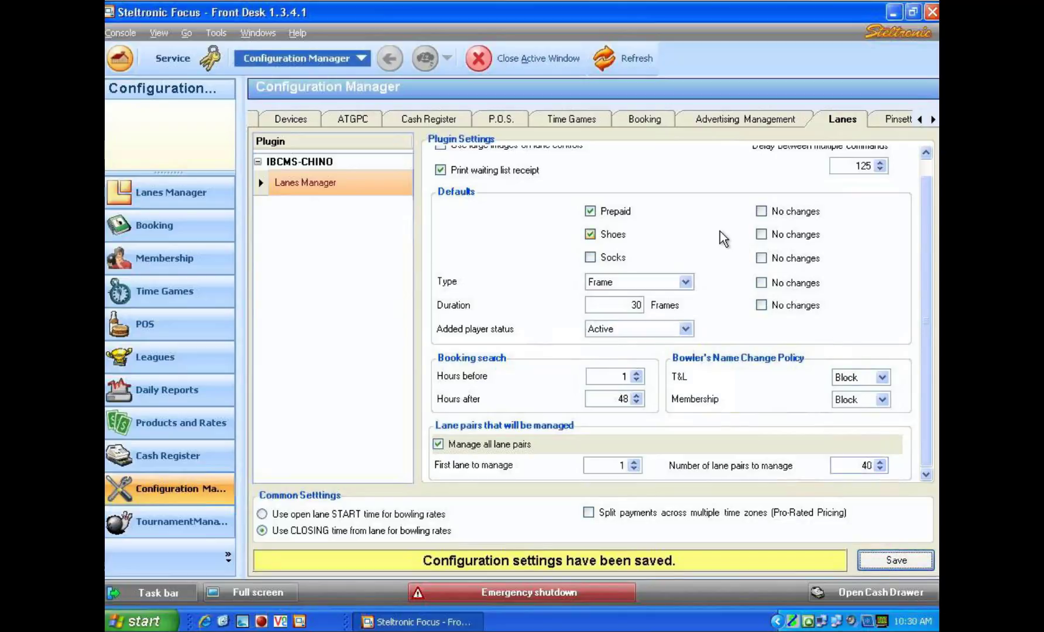
- Close Configuration Manager, acknowledge the restart notice, and restart the front desk application
{"action": "left_click", "coordinate": [526, 62]}
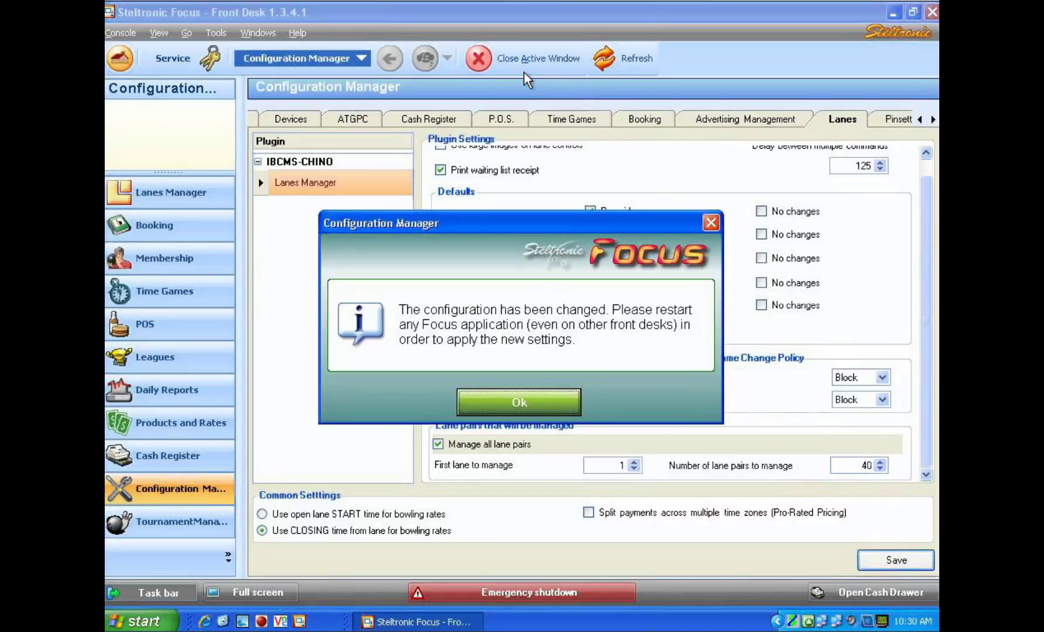
{"action": "left_click", "coordinate": [524, 409]}
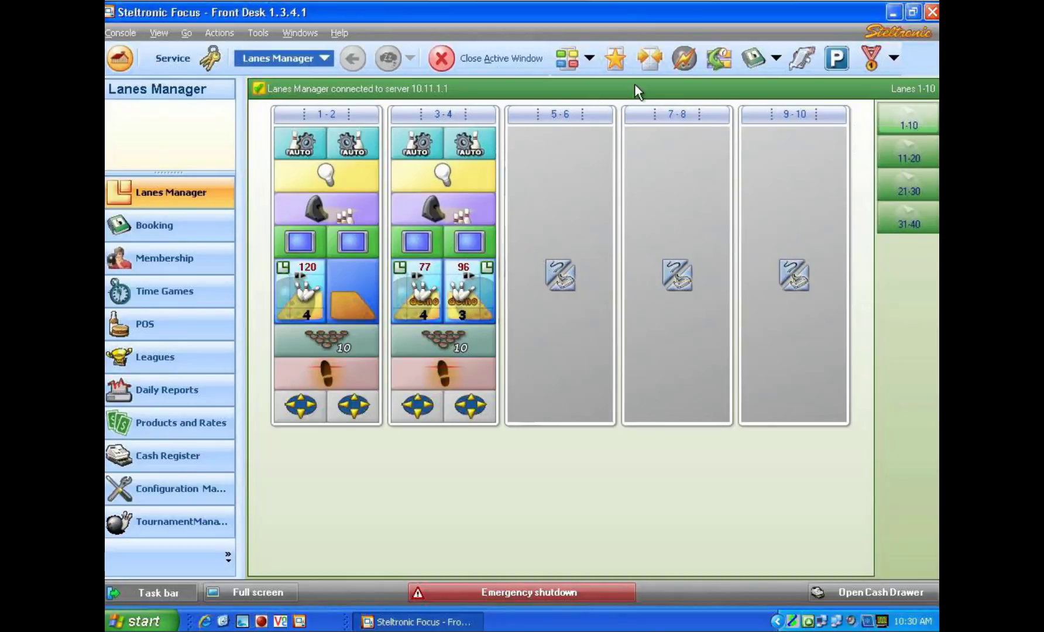
{"action": "left_click", "coordinate": [931, 12]}
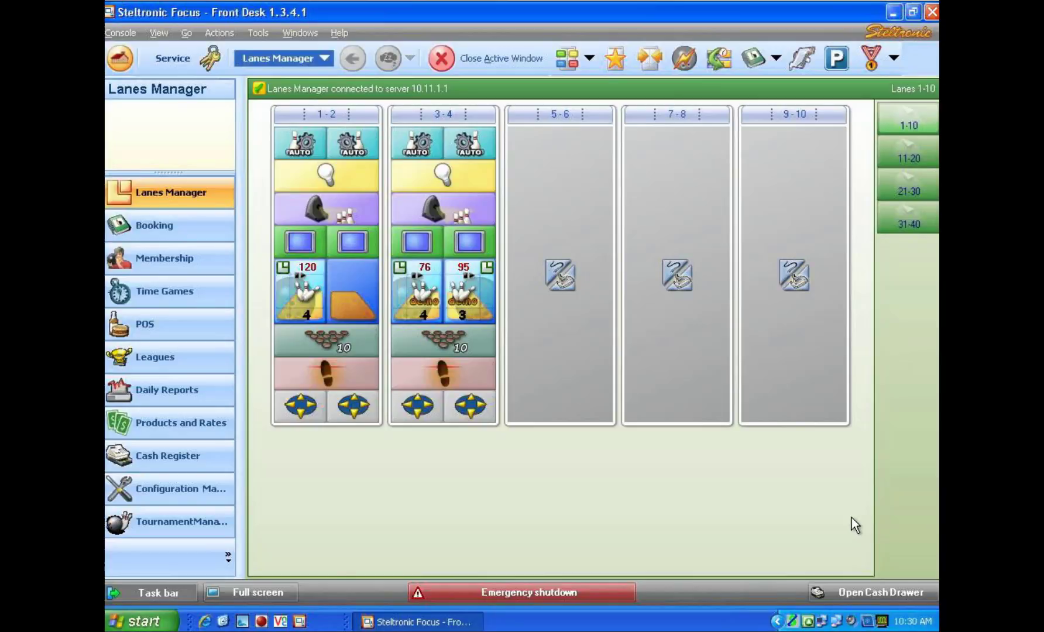
- Open lane 3's control and add another conventional player
{"action": "left_click", "coordinate": [427, 285]}
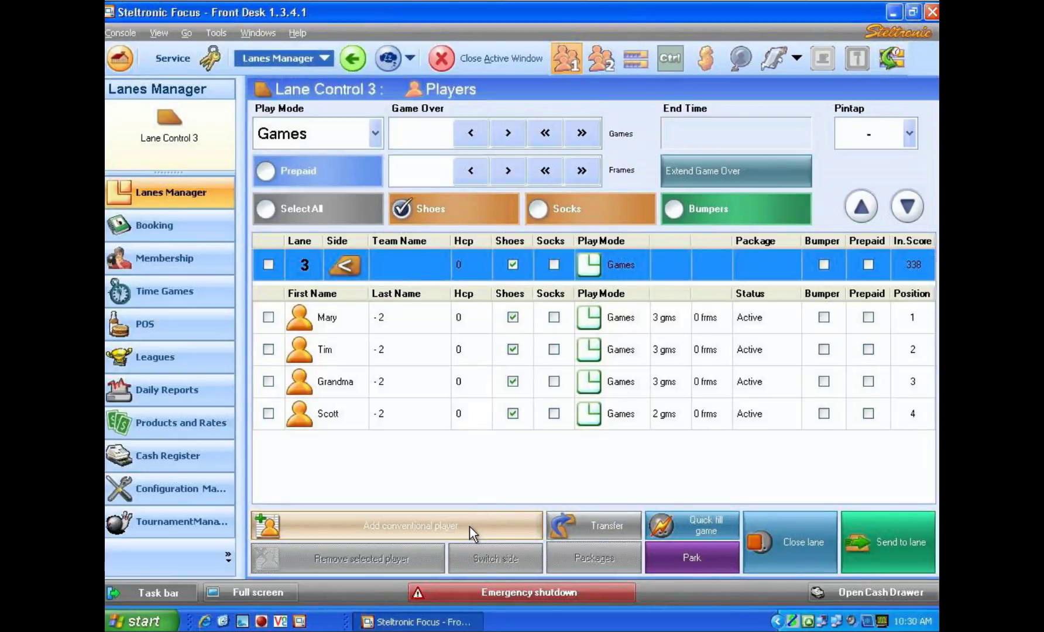
{"action": "left_click", "coordinate": [469, 526]}
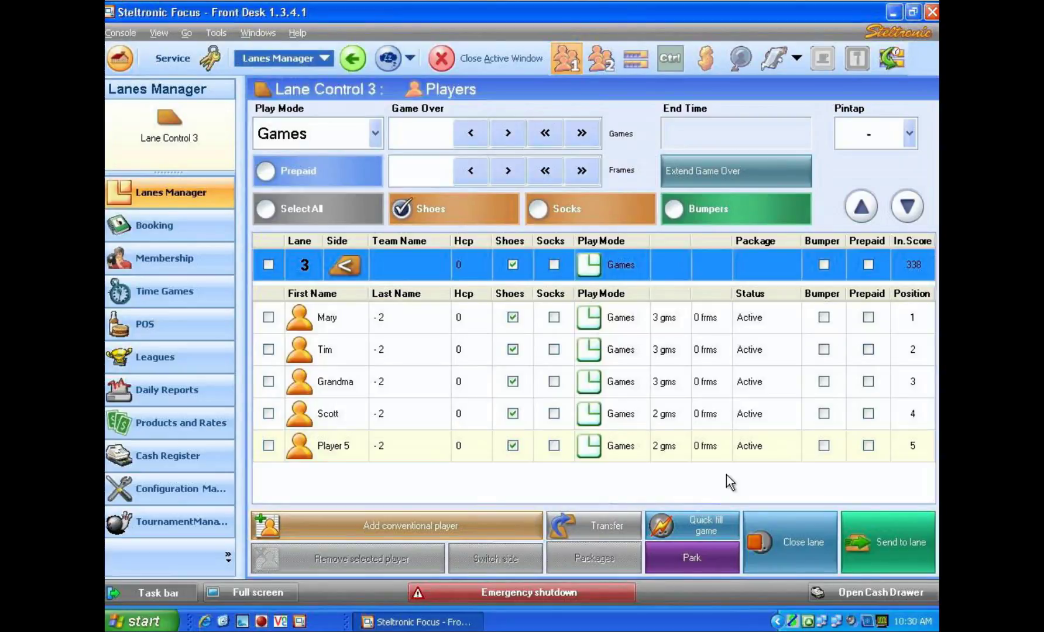